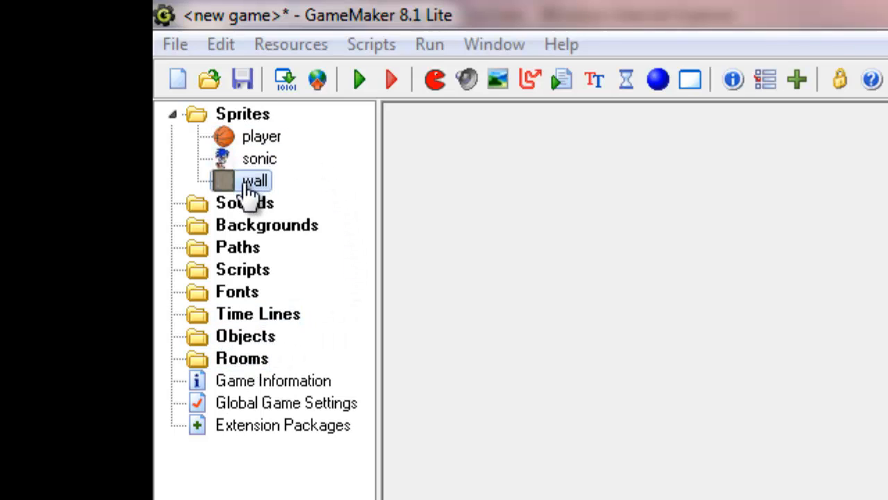
Select the wall sprite in the resource tree
click(250, 185)
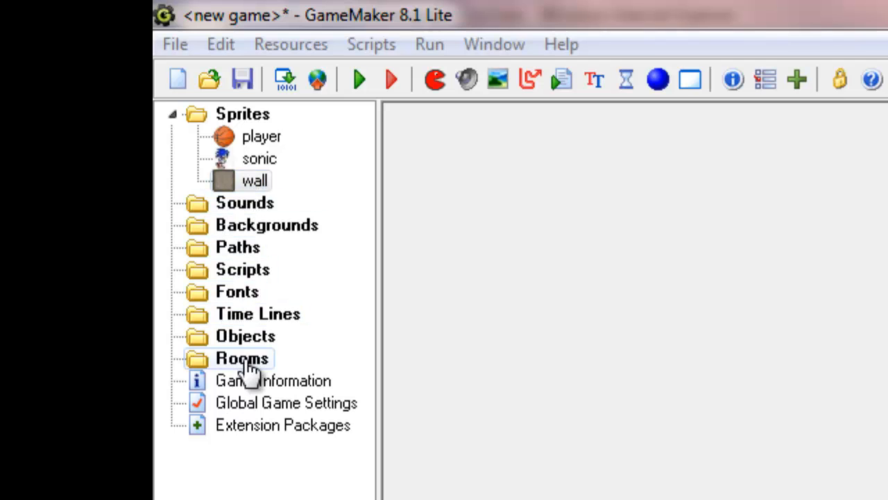
Create a new object named 'player' that uses the player sprite
right_click(247, 339)
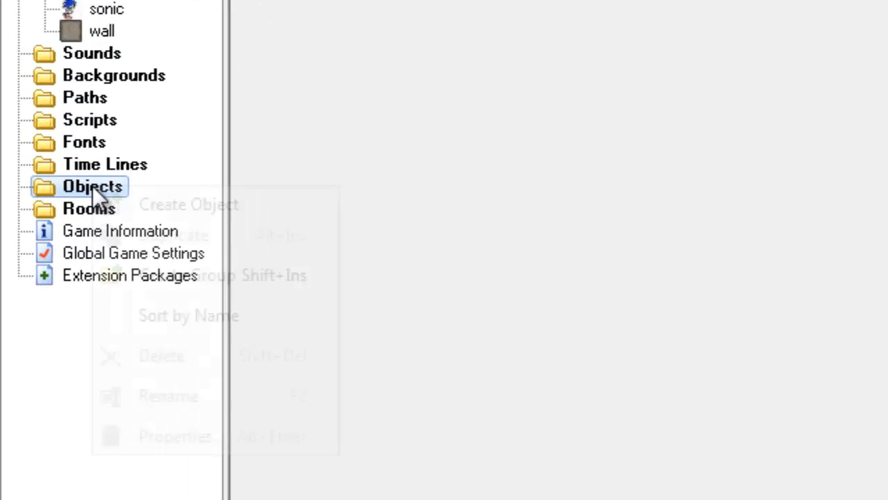
click(182, 208)
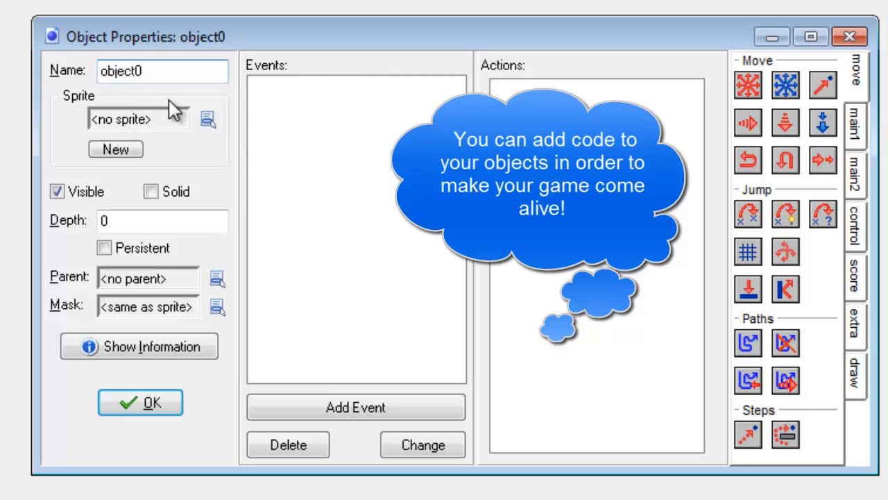
click(209, 125)
click(258, 166)
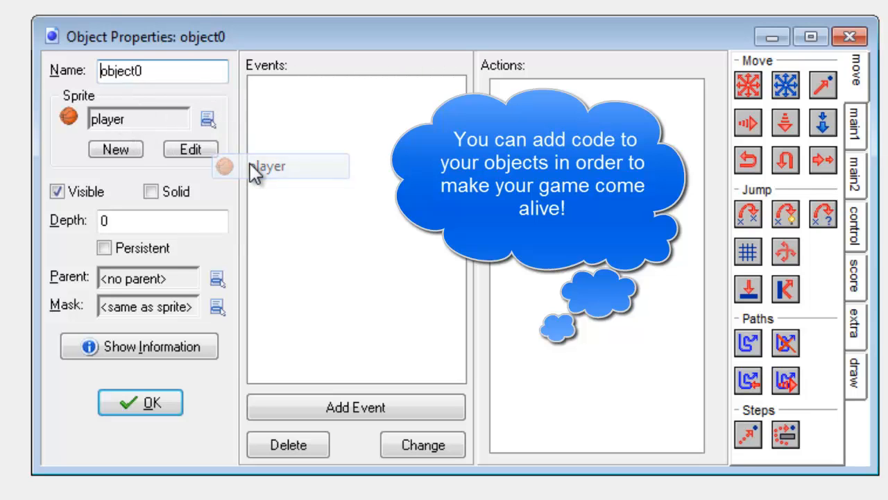
click(179, 71)
key(shift+Home)
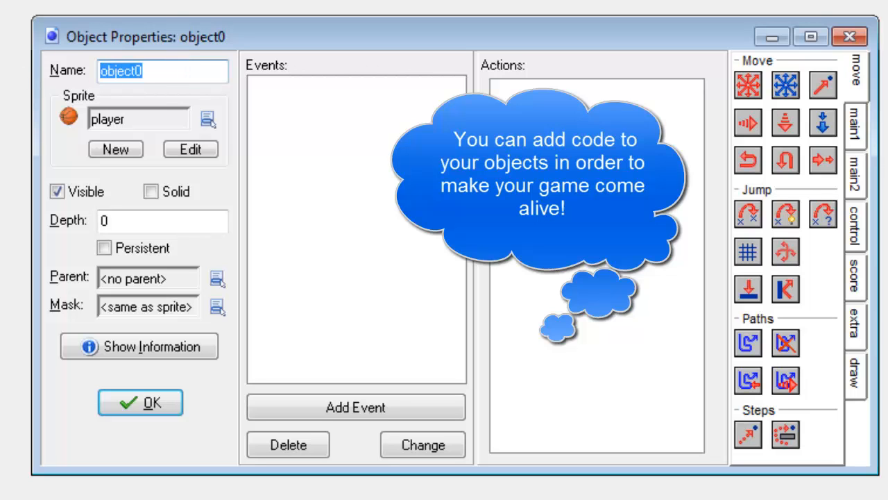
text(player)
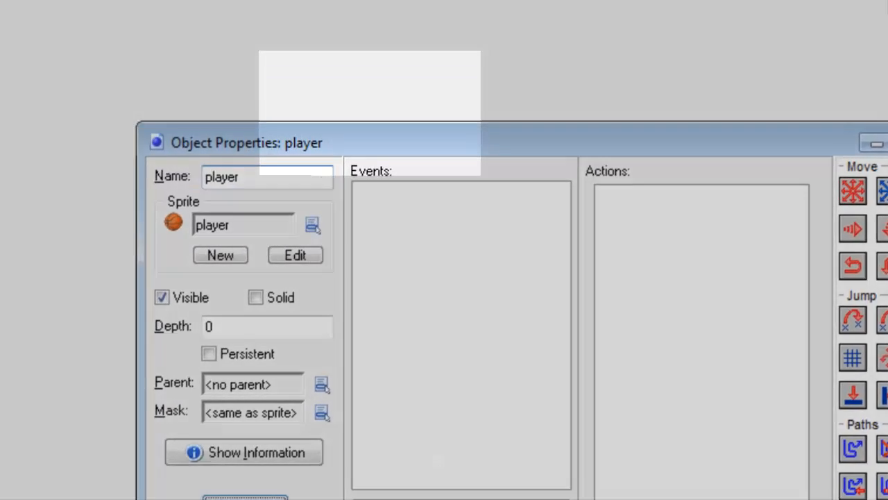
click(167, 408)
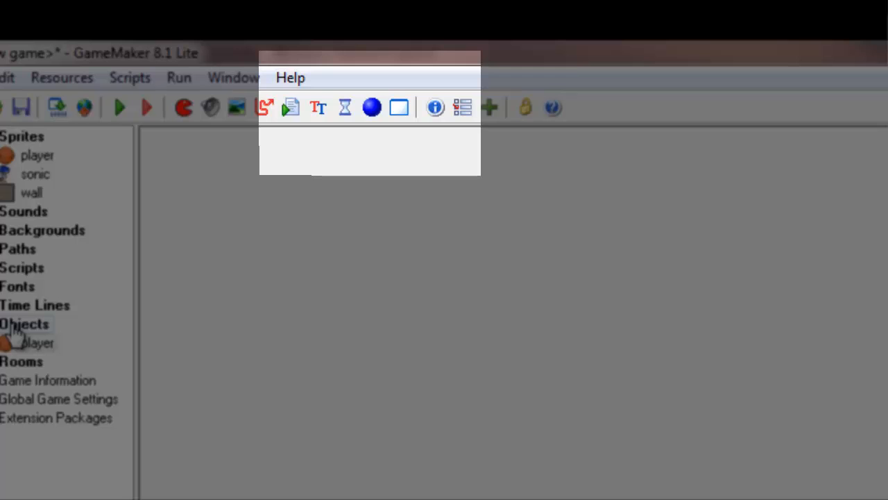
Add a second object named 'wall' with the wall sprite assigned
click(379, 113)
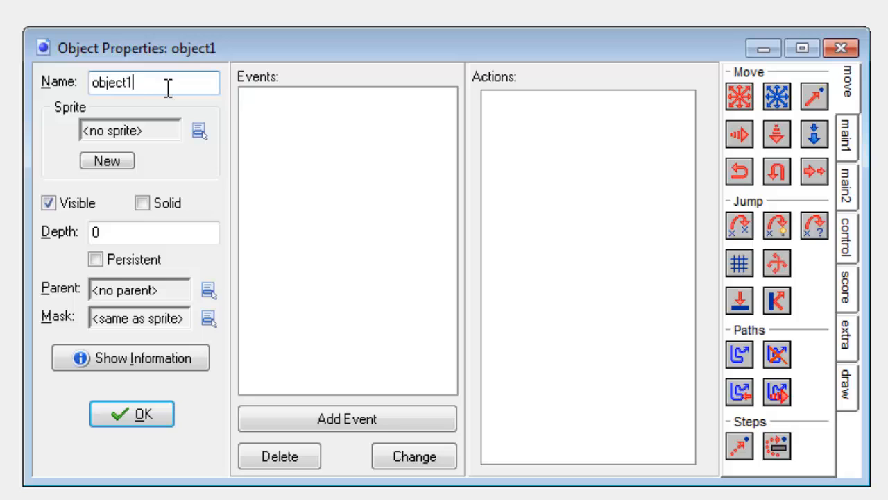
double_click(168, 88)
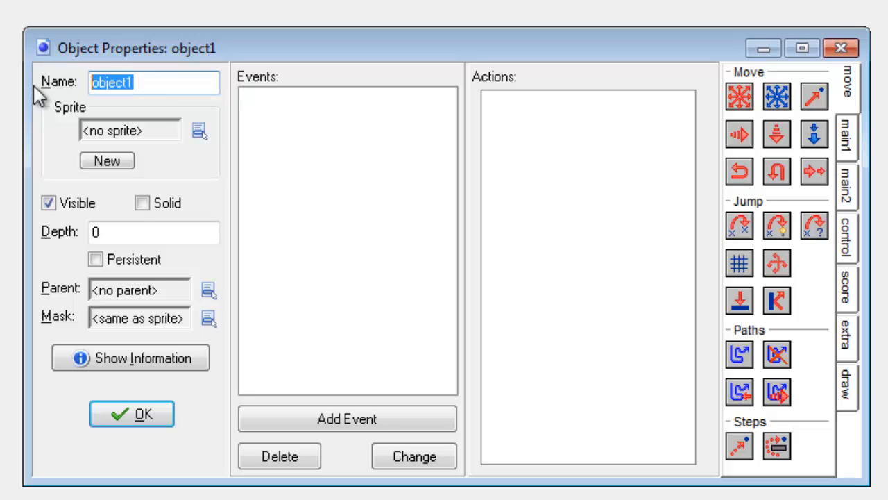
text(wall)
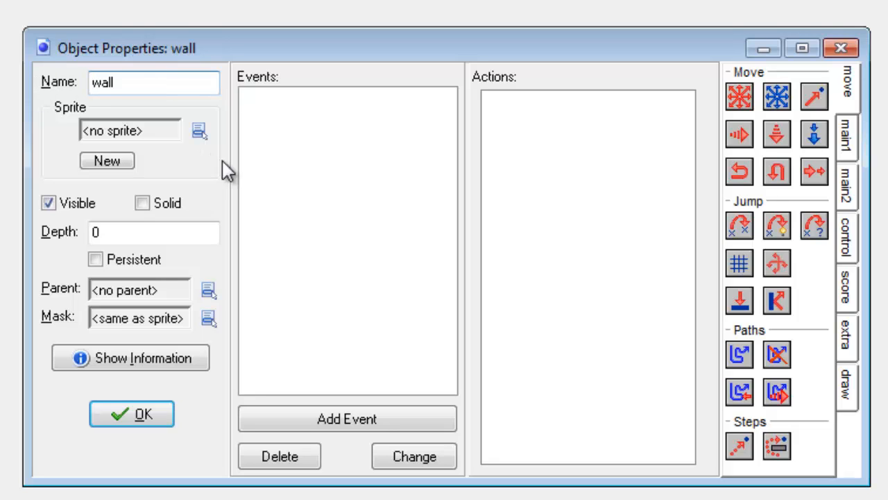
click(203, 133)
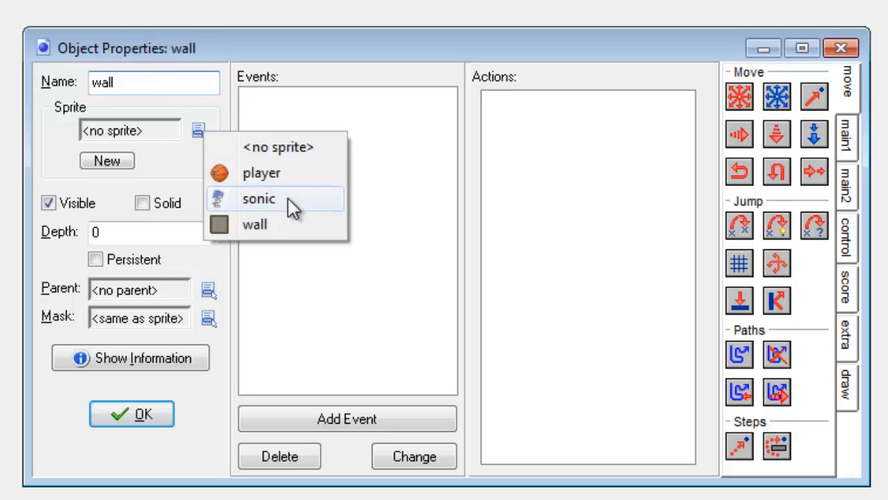
click(288, 231)
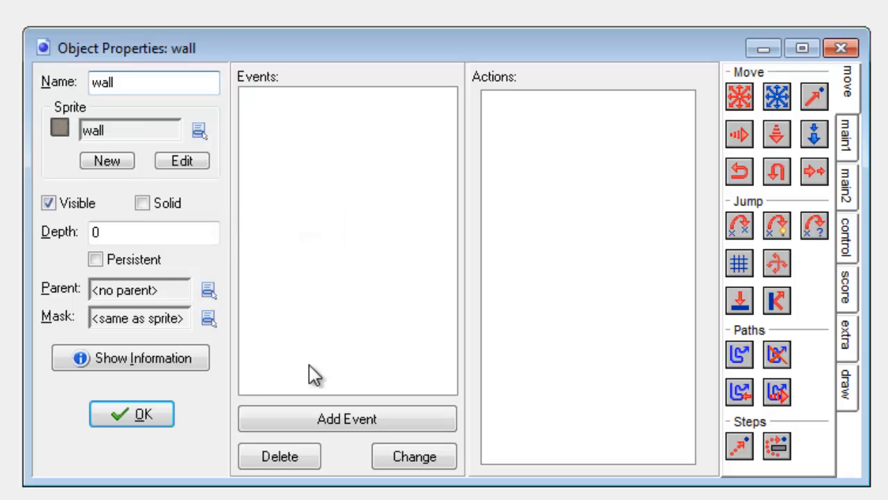
click(132, 414)
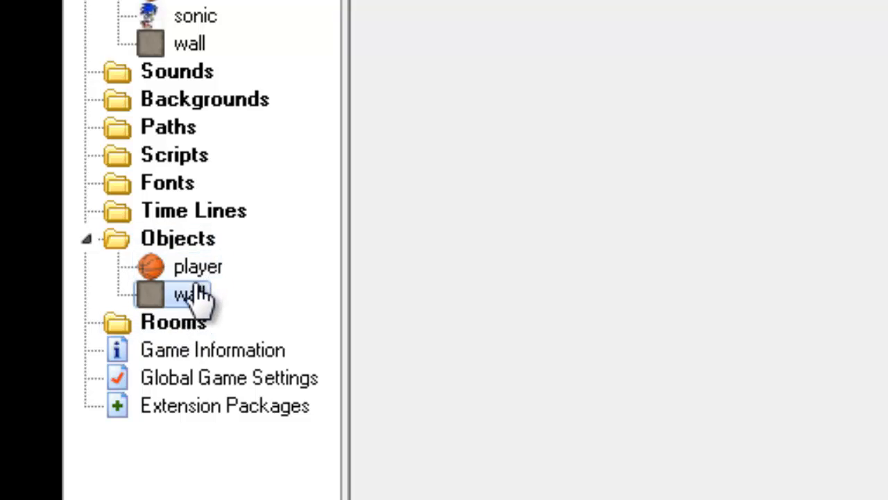
Create a new room, room0, from the Rooms group
click(166, 331)
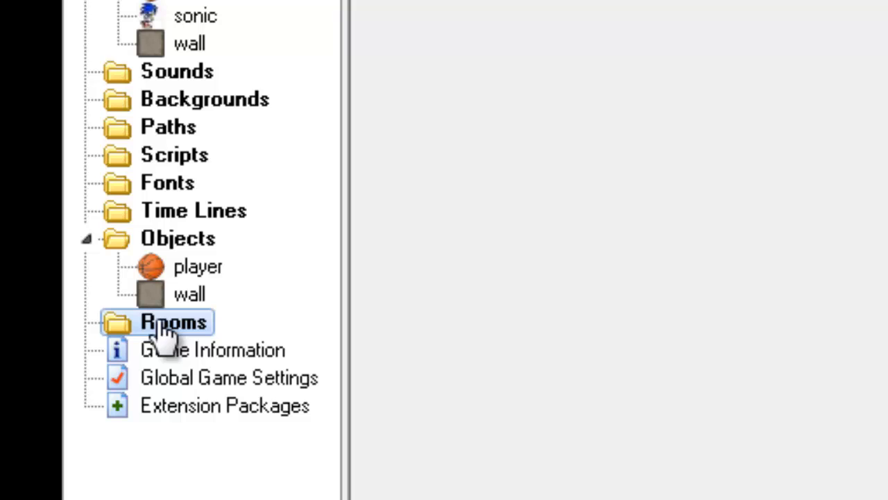
right_click(165, 328)
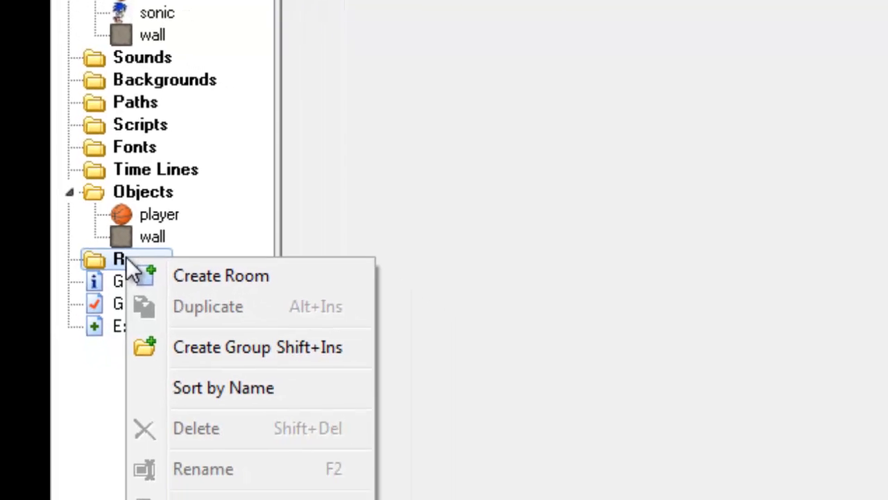
click(175, 238)
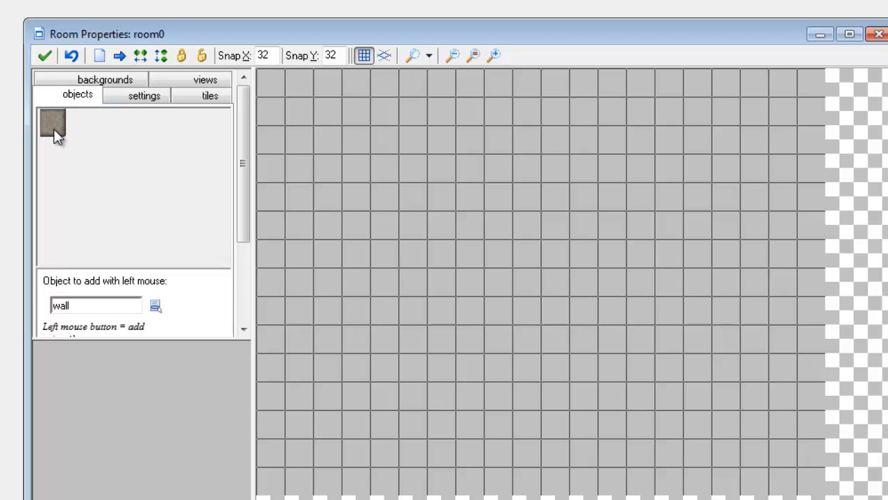
Place walls along room0's top edge, starting from the top-left cell
click(266, 84)
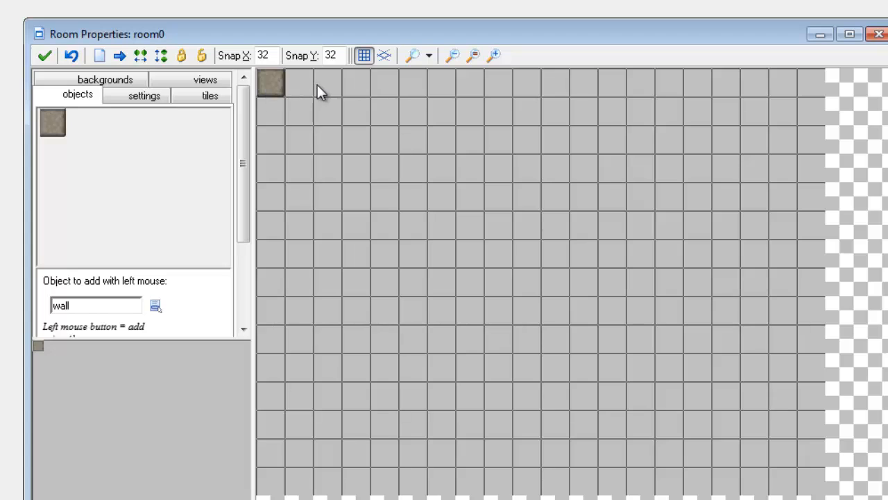
click(295, 83)
click(326, 82)
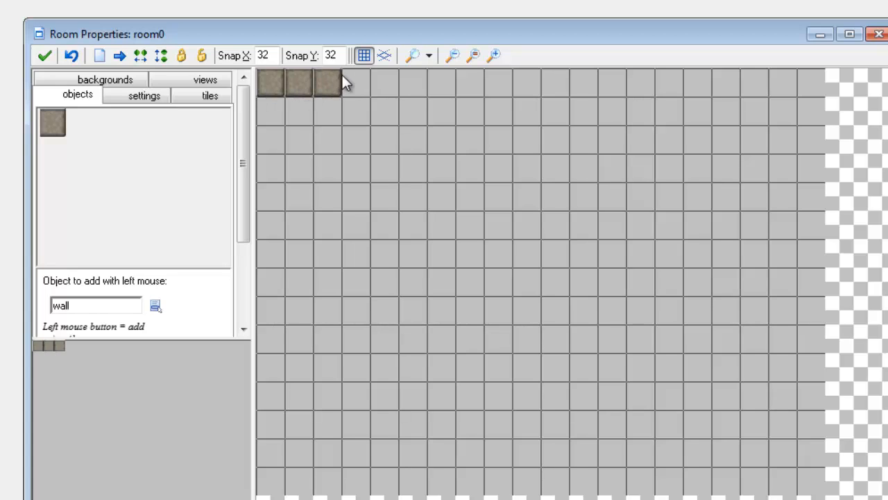
click(355, 82)
click(387, 79)
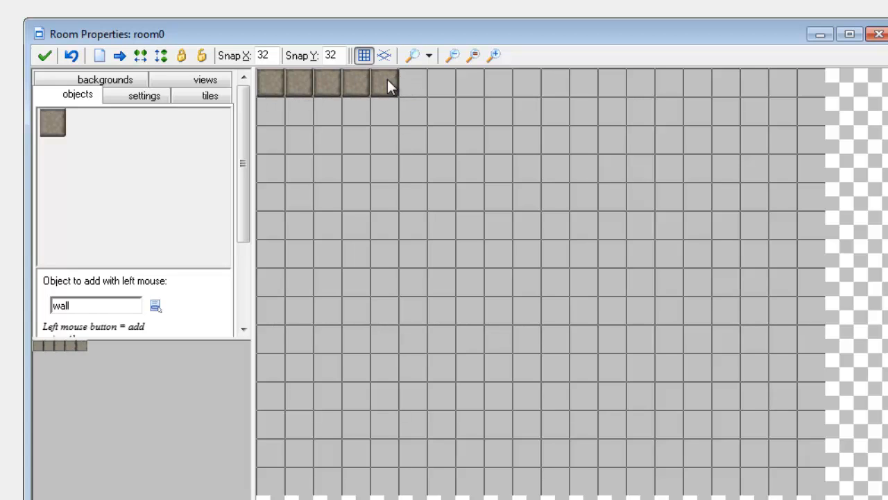
mouse_move(412, 77)
mouse_down()
mouse_move(471, 76)
mouse_move(424, 79)
mouse_up()
click(444, 90)
click(463, 89)
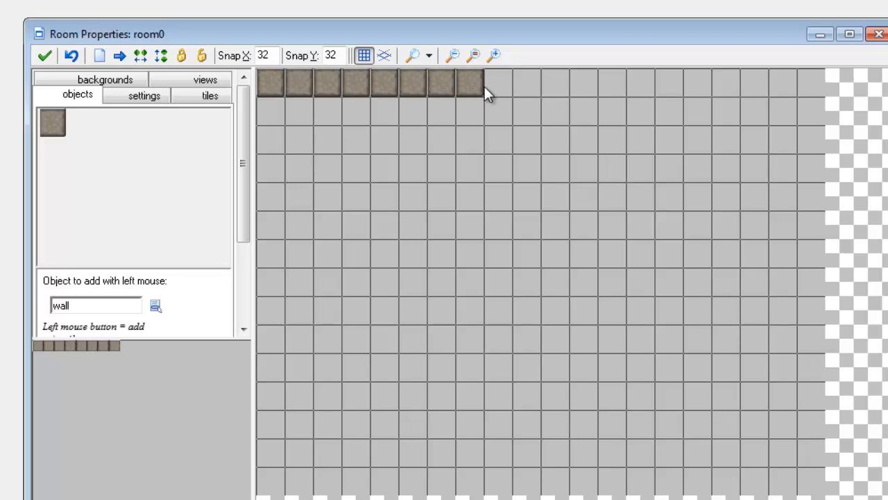
Finish the top row of walls to the right edge and line the left edge
click(500, 84)
click(533, 82)
click(556, 84)
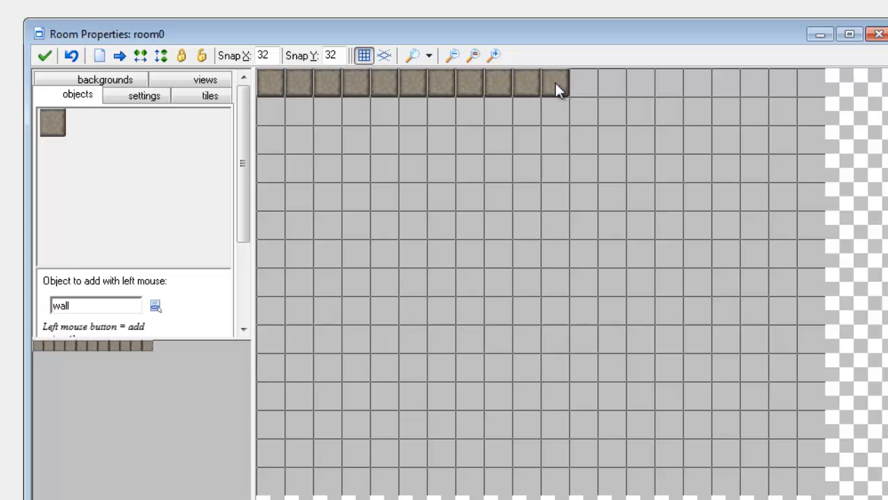
click(587, 84)
click(618, 85)
click(643, 85)
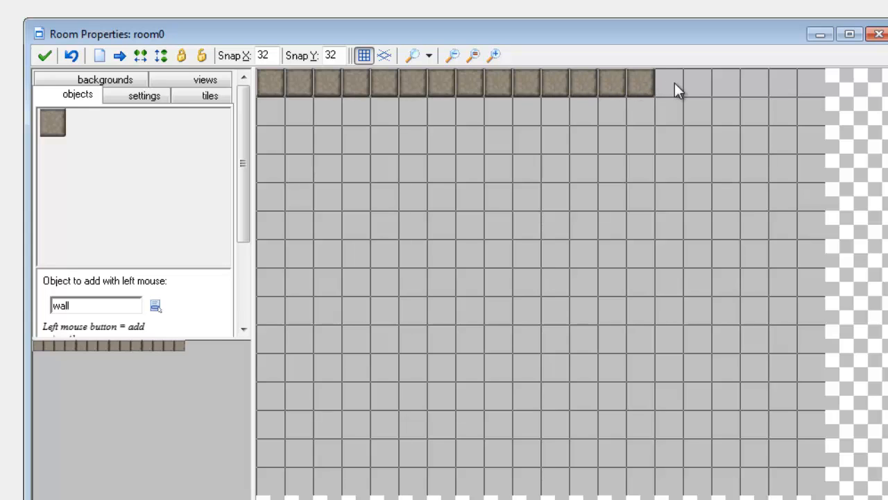
mouse_move(675, 82)
shift+mouse_down()
mouse_move(809, 89)
mouse_move(823, 268)
mouse_move(823, 464)
mouse_move(800, 481)
mouse_move(717, 492)
mouse_move(290, 479)
mouse_move(272, 494)
shift+mouse_up()
mouse_move(263, 111)
shift+mouse_down()
mouse_move(268, 104)
mouse_move(271, 449)
shift+mouse_up()
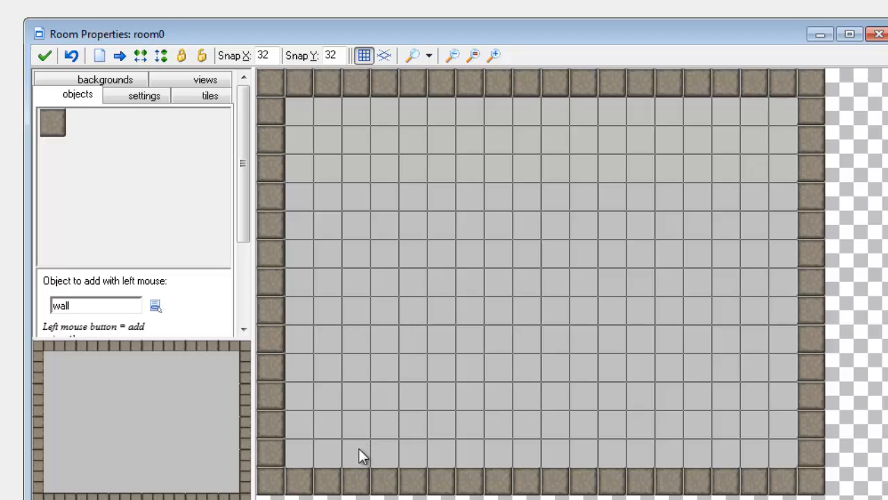
Add inner wall runs in the lower left, top, centre, bottom middle and right side
drag(358, 455, 354, 313)
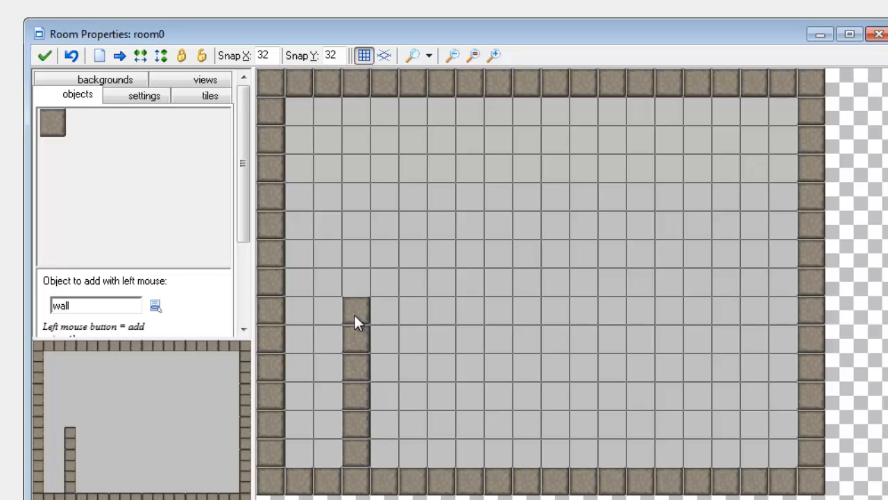
mouse_move(380, 165)
shift+mouse_down()
mouse_move(491, 169)
mouse_move(535, 160)
mouse_move(528, 122)
shift+mouse_up()
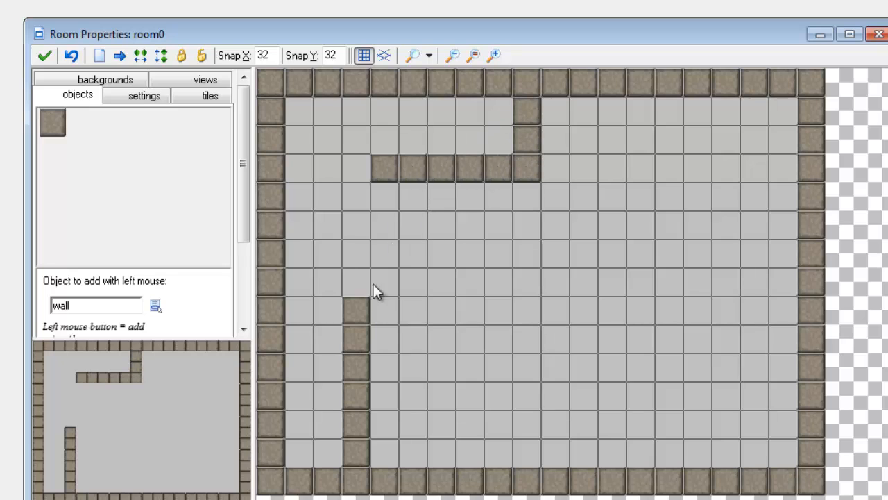
mouse_move(375, 321)
shift+mouse_down()
mouse_move(384, 311)
mouse_move(436, 312)
mouse_move(441, 261)
shift+mouse_up()
mouse_move(522, 454)
shift+mouse_down()
mouse_move(525, 336)
mouse_move(593, 337)
shift+mouse_up()
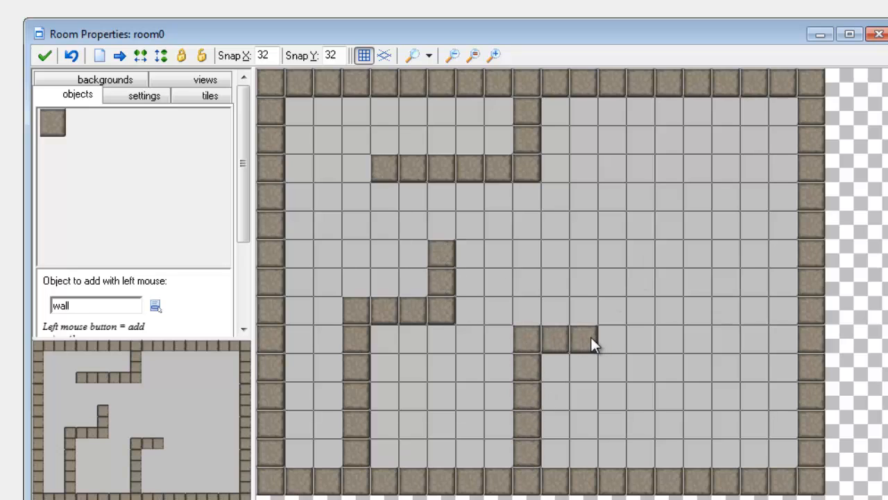
click(693, 170)
shift+drag(693, 184, 677, 316)
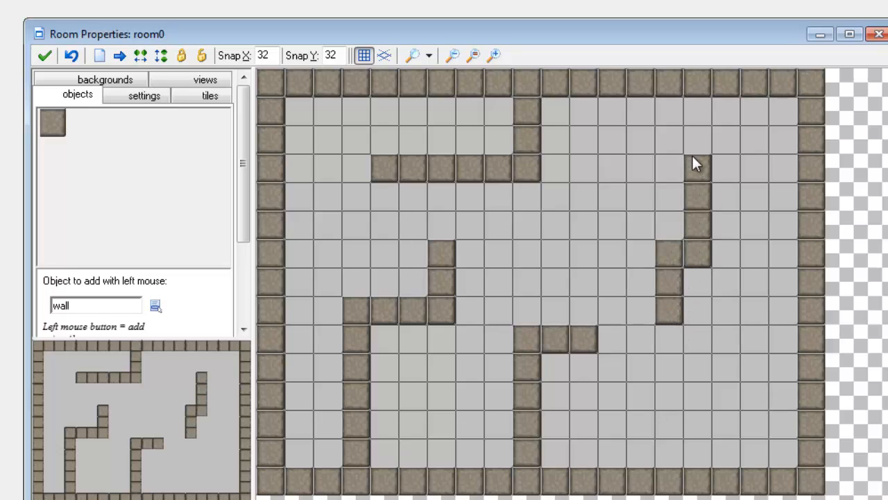
shift+drag(694, 163, 690, 117)
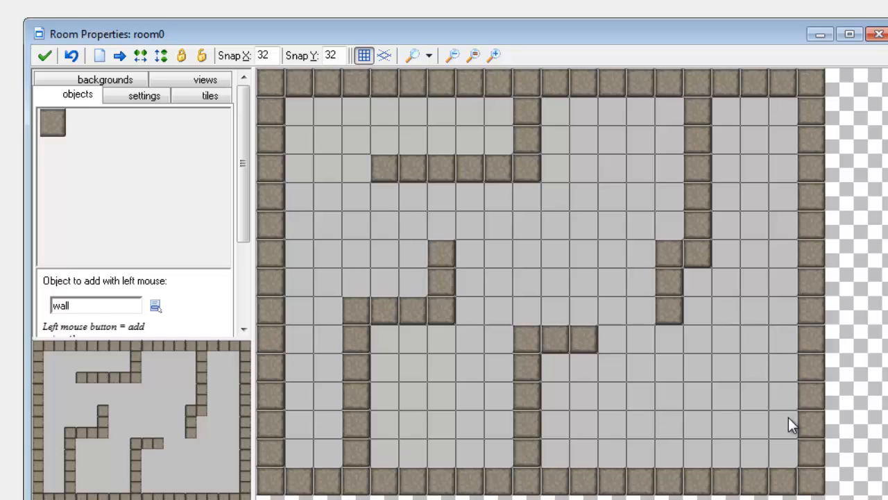
shift+drag(791, 399, 697, 408)
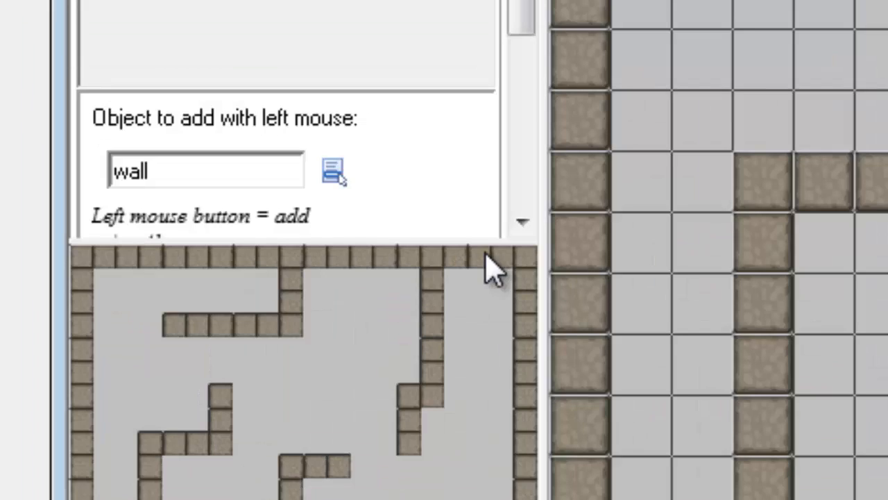
Place a player instance at the centre of room0's maze and confirm the room
click(332, 179)
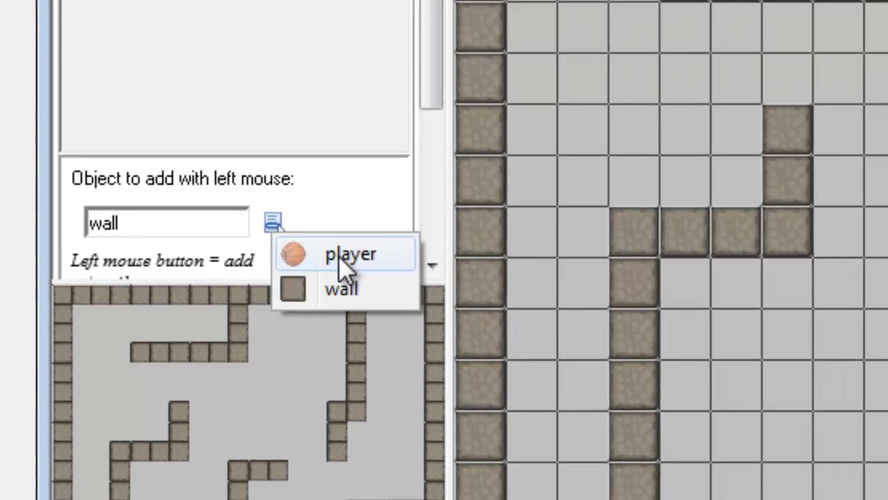
click(409, 208)
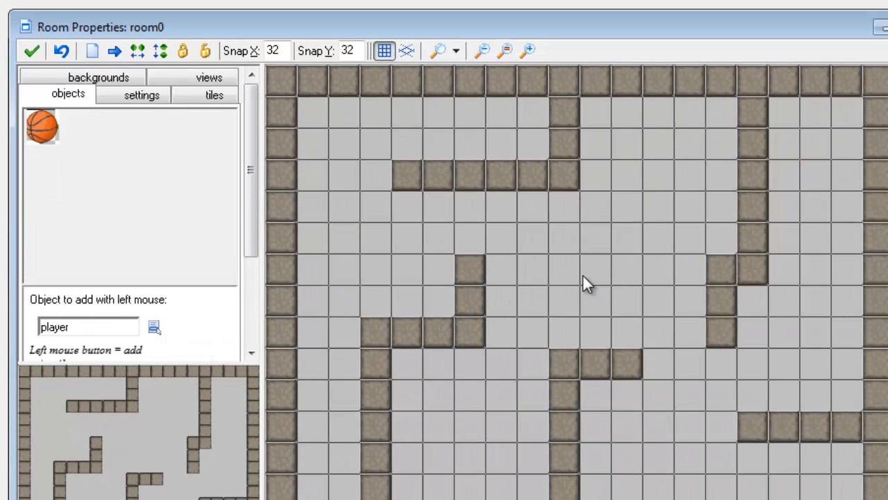
click(601, 282)
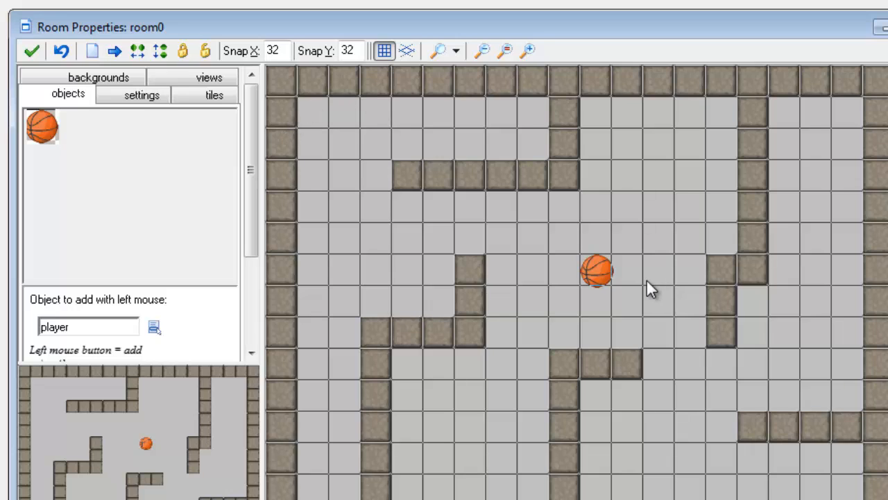
click(28, 53)
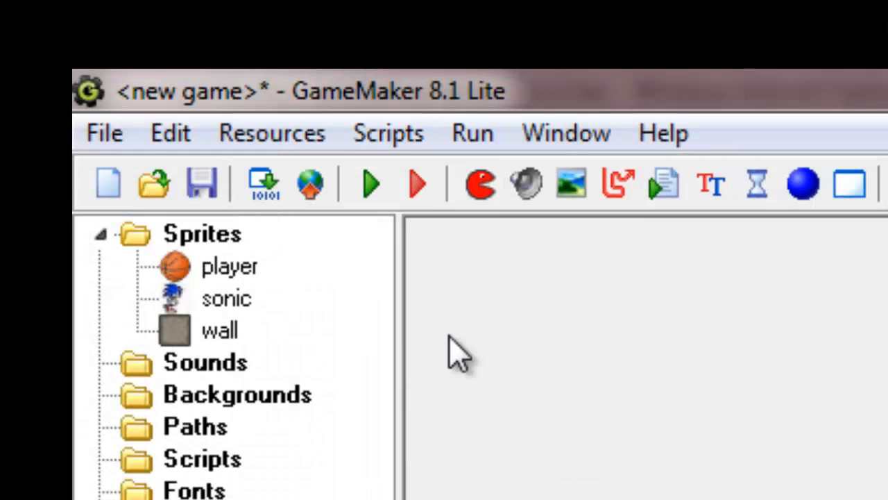
Run the game to see the walled maze with the basketball player
click(372, 184)
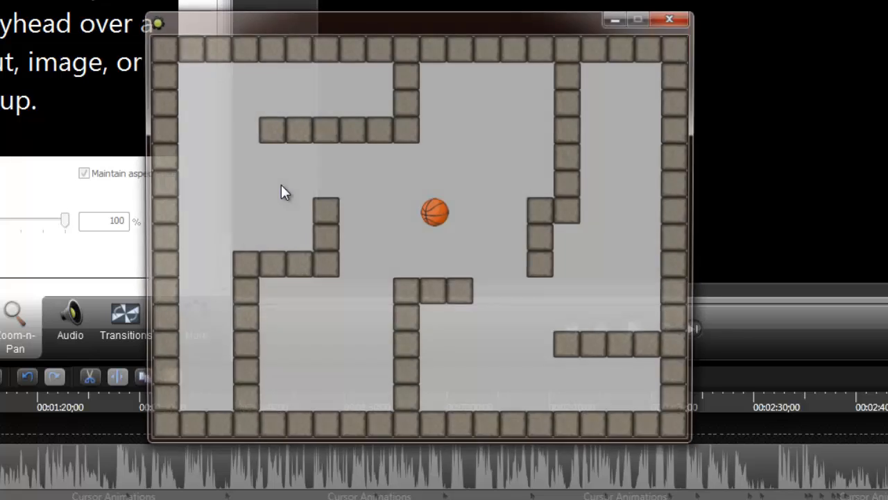